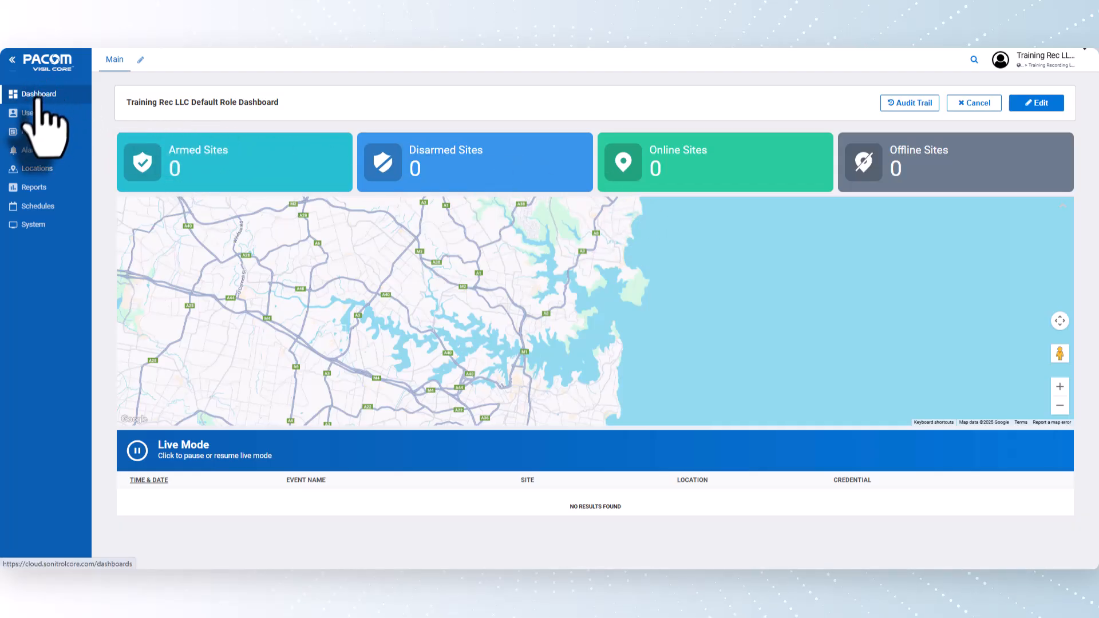
- Open the Training Recording LLC hardware profile for editing
click(33, 133)
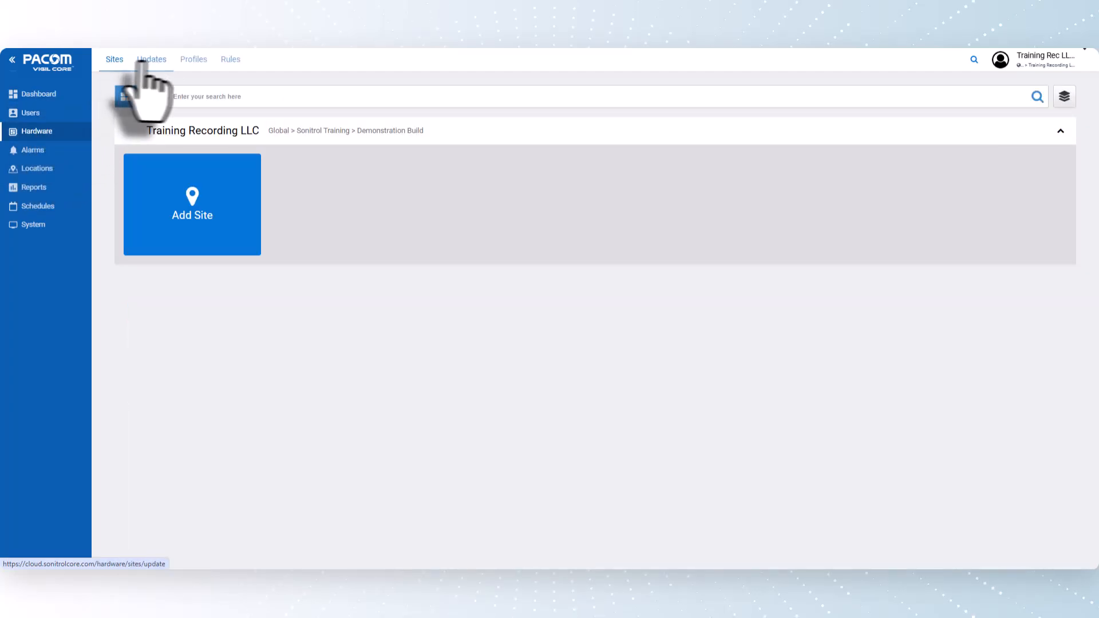
click(194, 63)
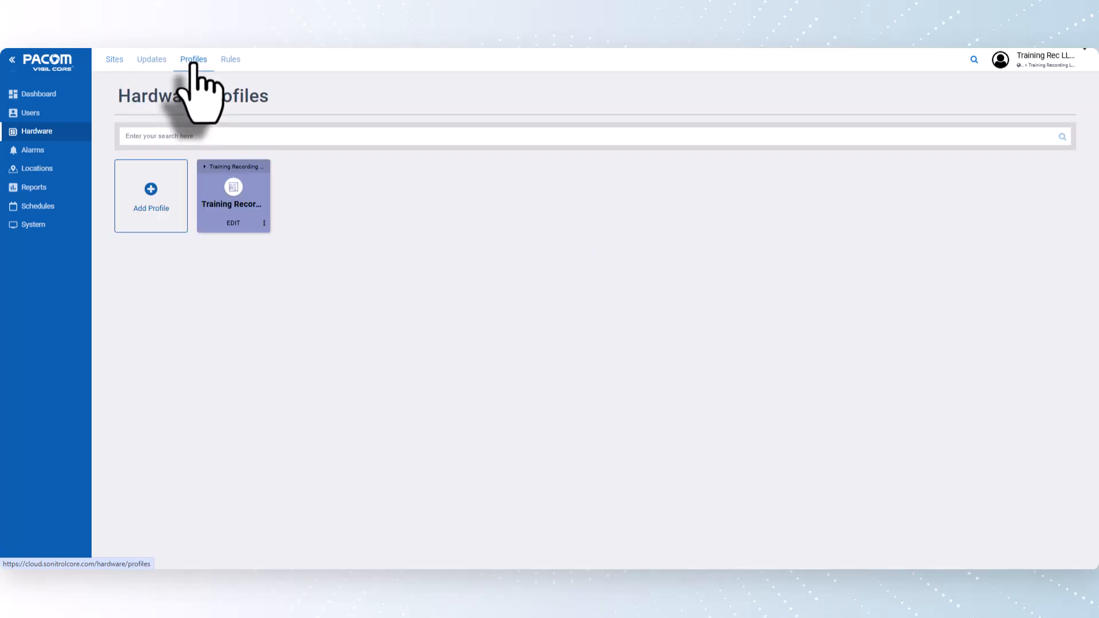
click(233, 223)
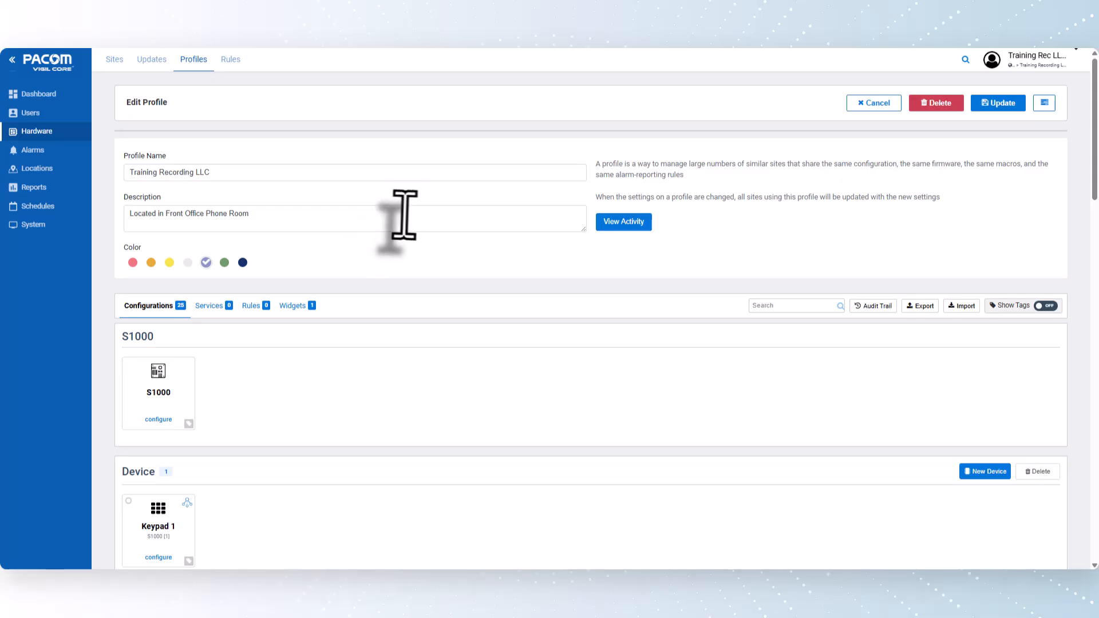
- Delete Area 2 through Area 7 from the profile's areas, keeping only Area 1
scroll(400, 217, down, 2)
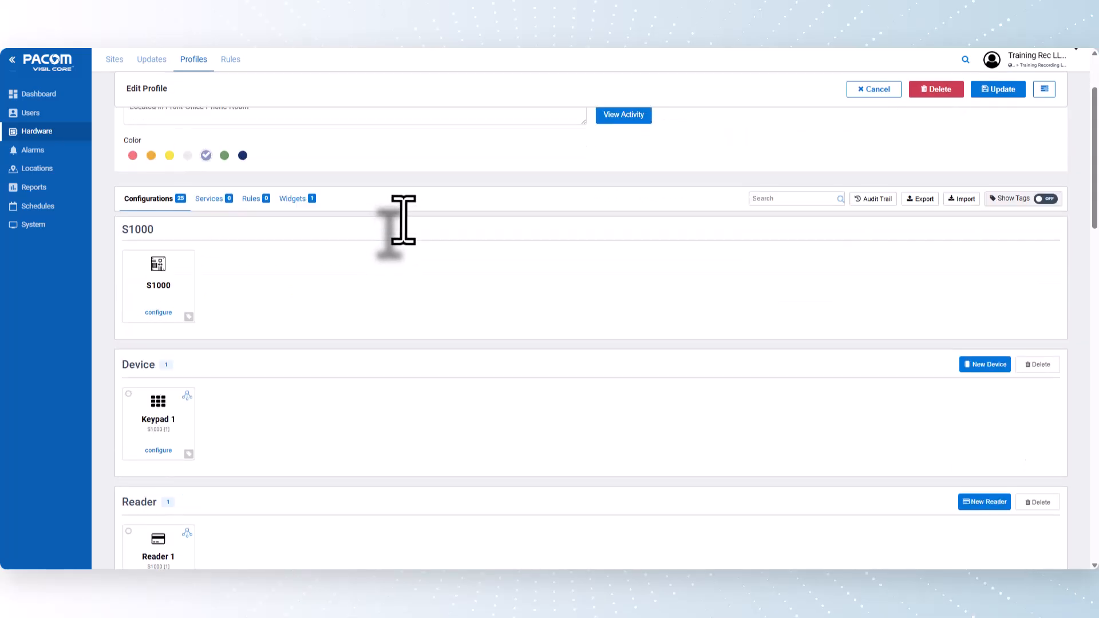
scroll(404, 221, down, 13)
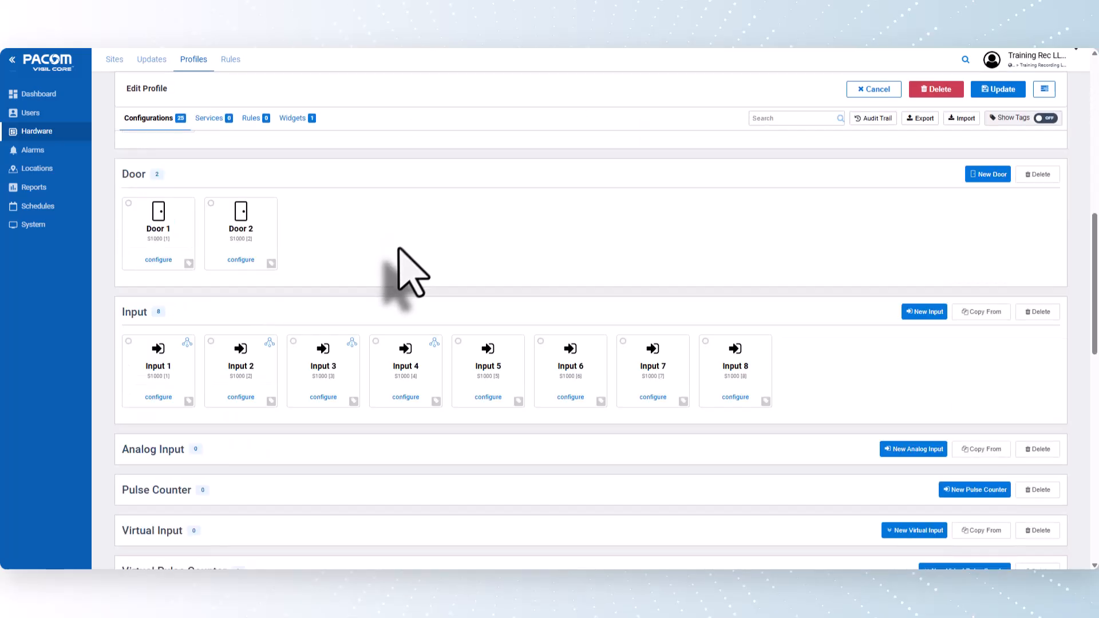
scroll(399, 251, down, 5)
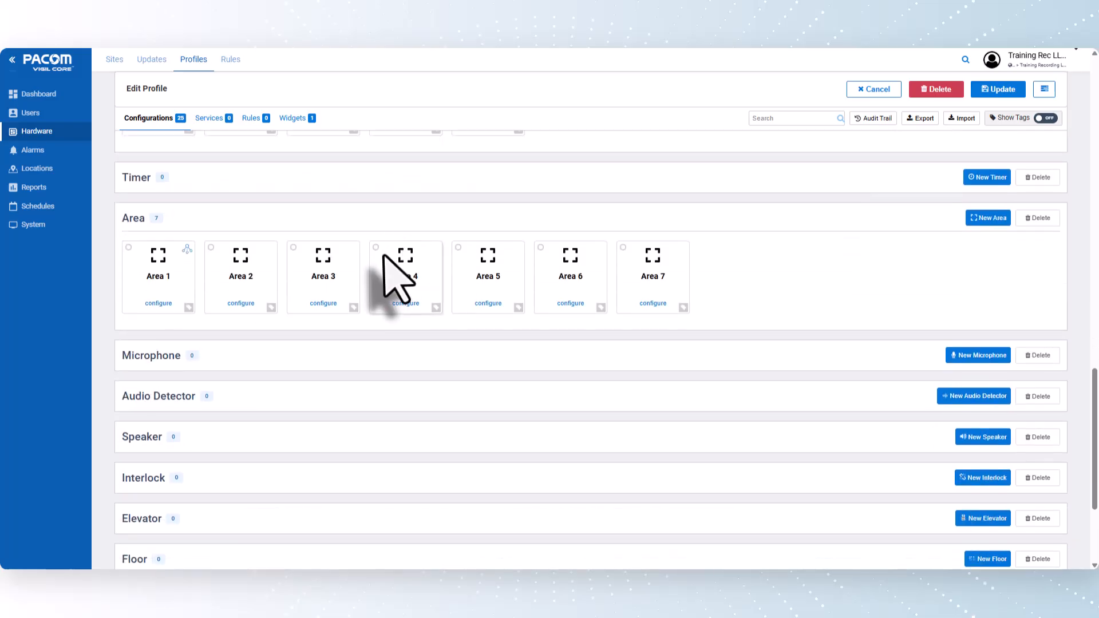
click(619, 257)
click(544, 252)
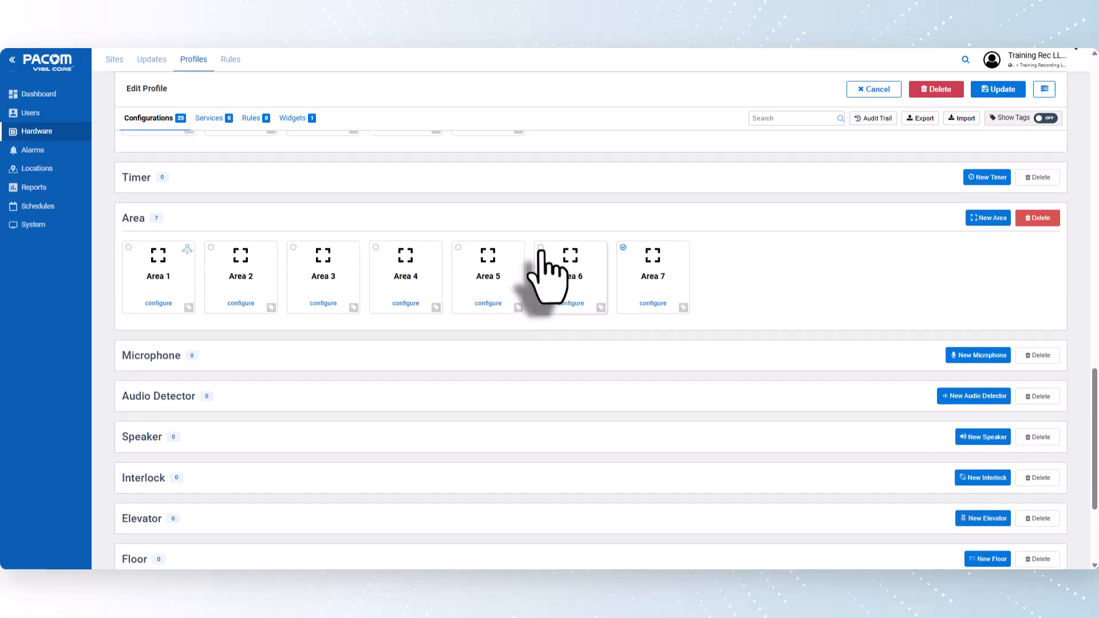
click(458, 248)
click(375, 249)
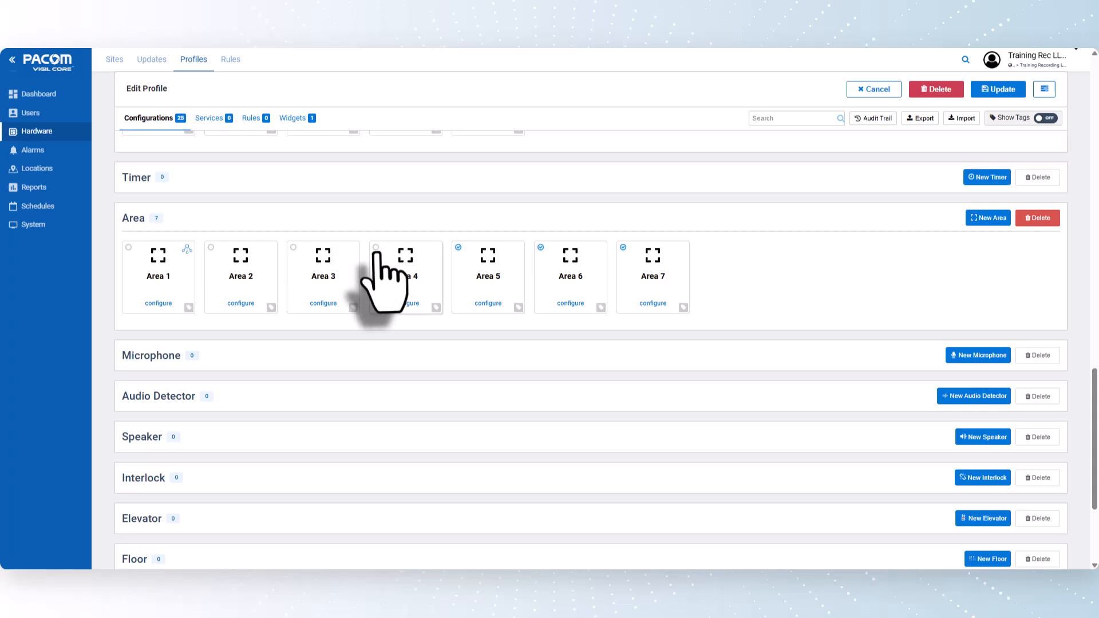
click(293, 250)
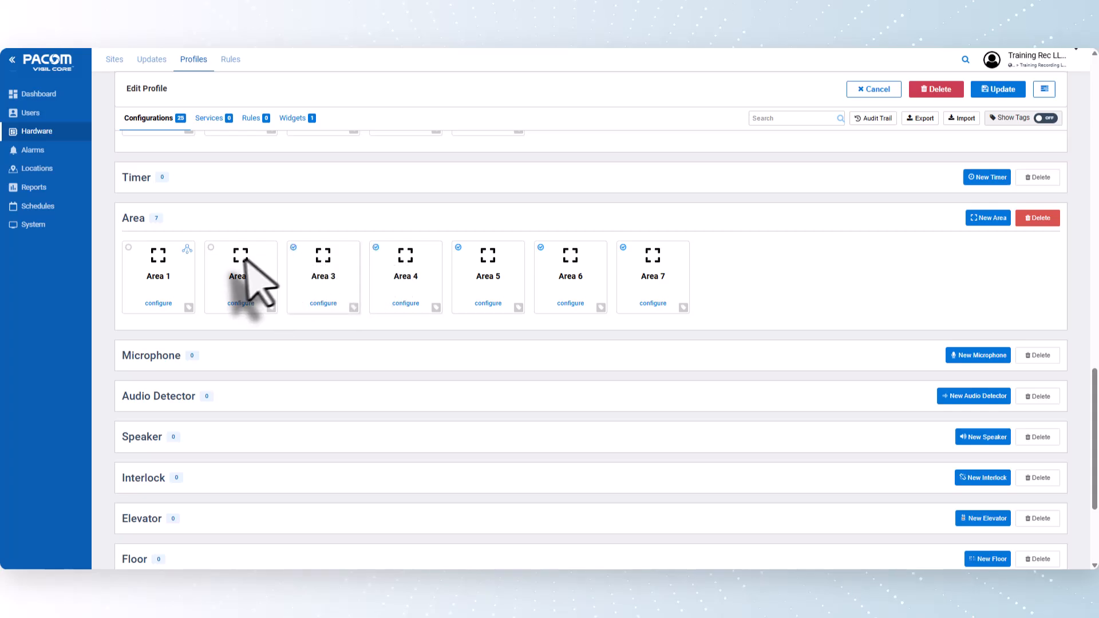
click(210, 249)
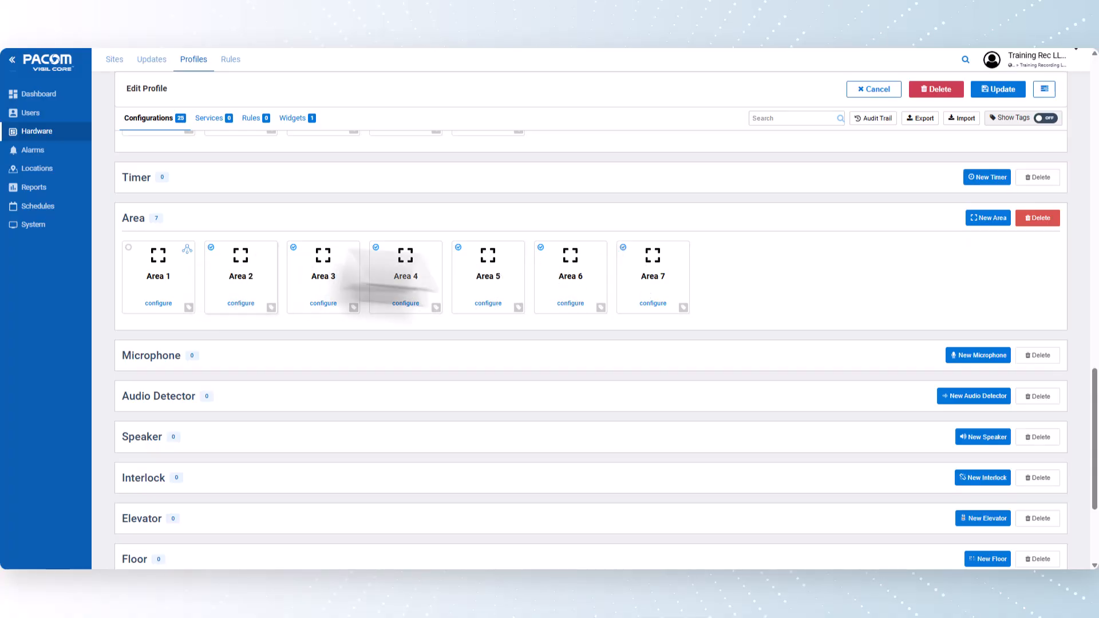
click(1037, 219)
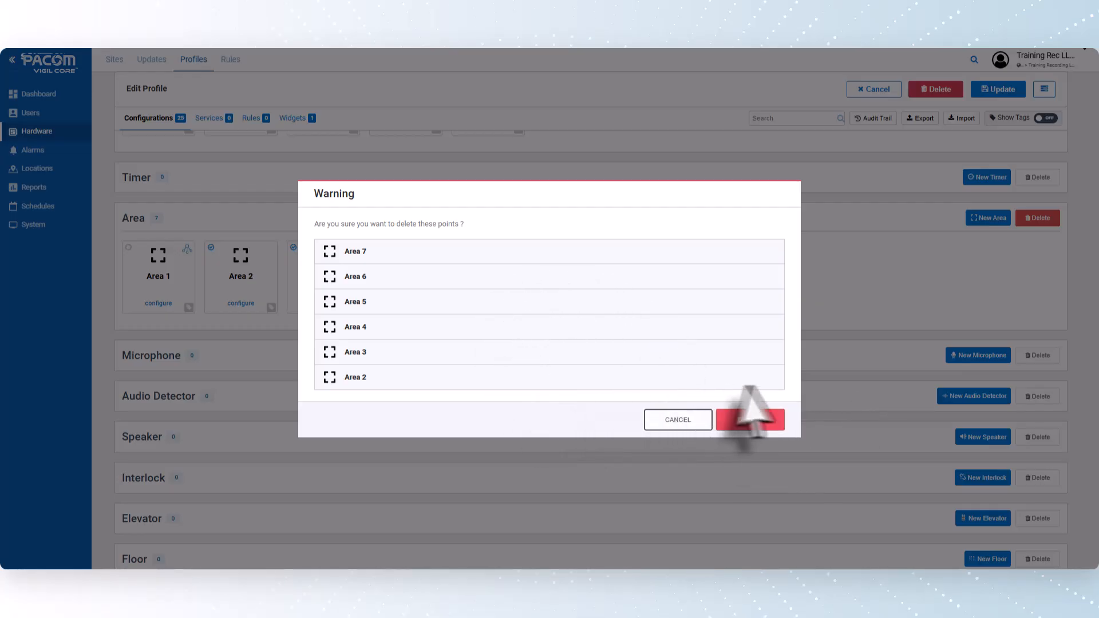
click(754, 422)
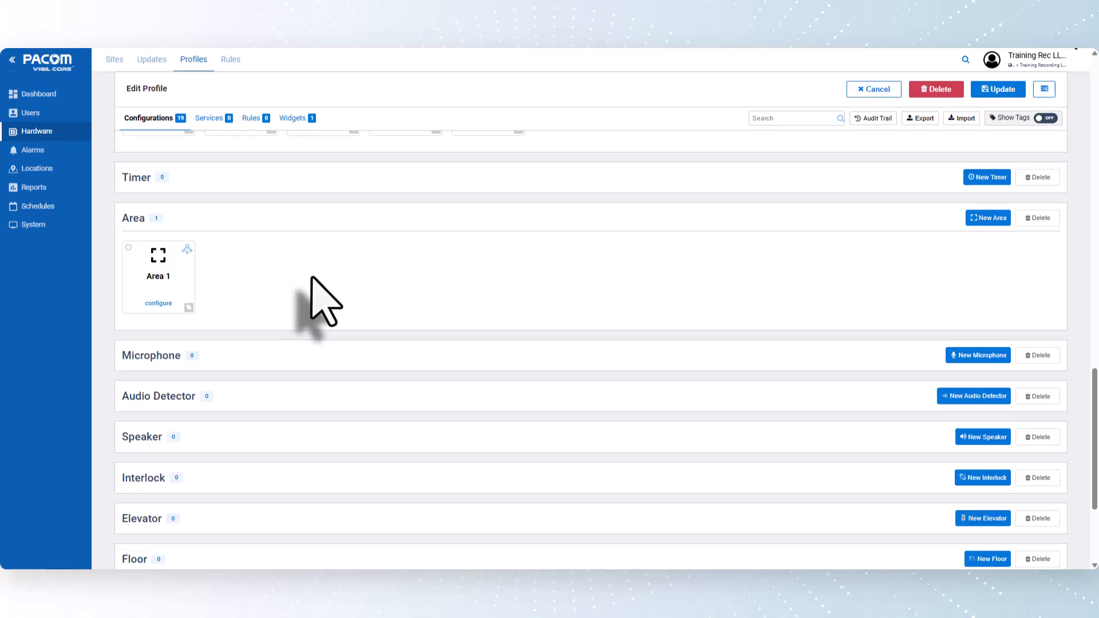
- Create a new area named Area 2 with the default settings, and delete it again
click(988, 221)
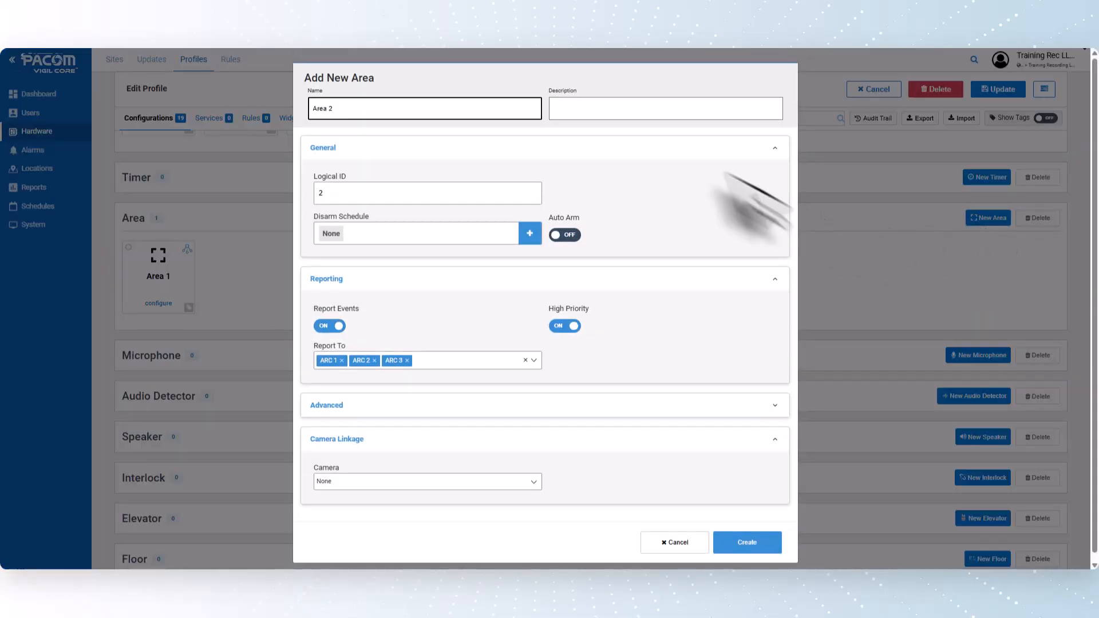
click(749, 543)
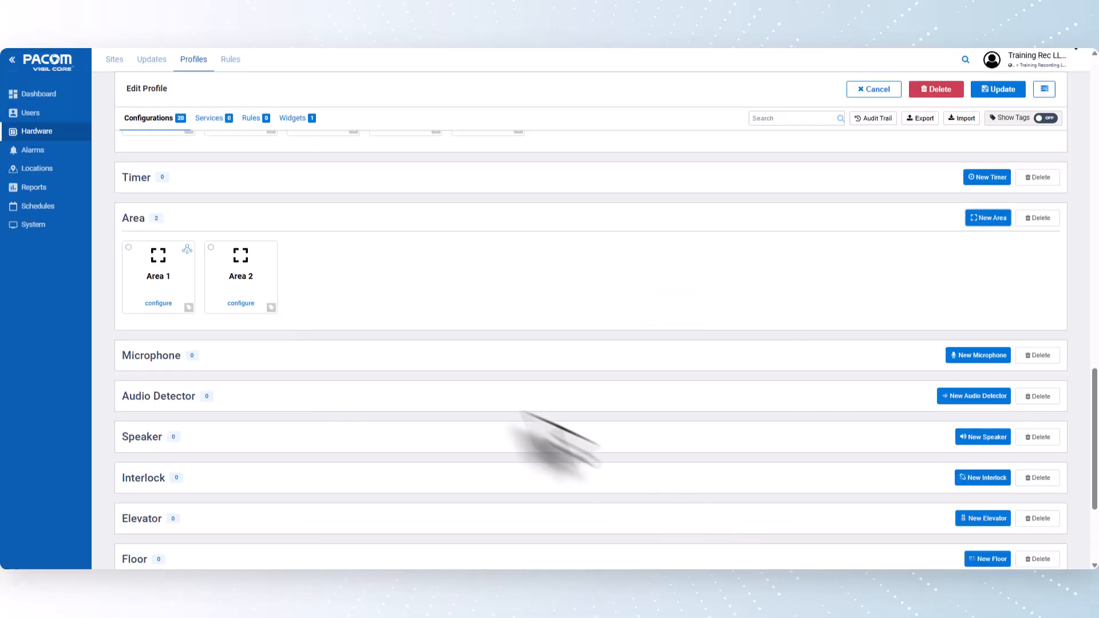
click(210, 248)
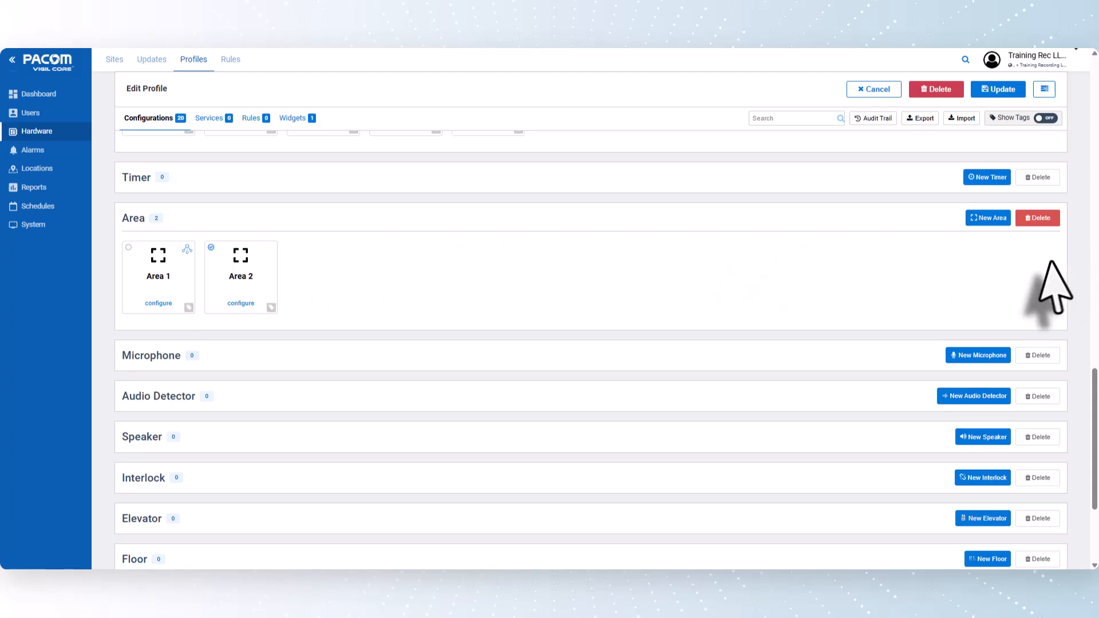
click(1039, 218)
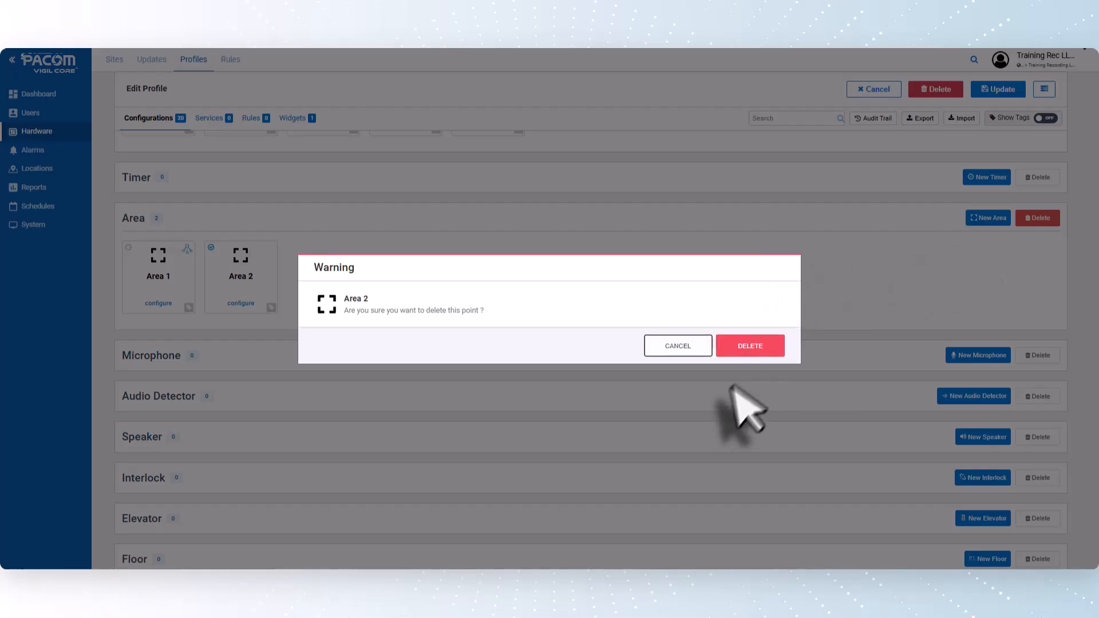
click(757, 347)
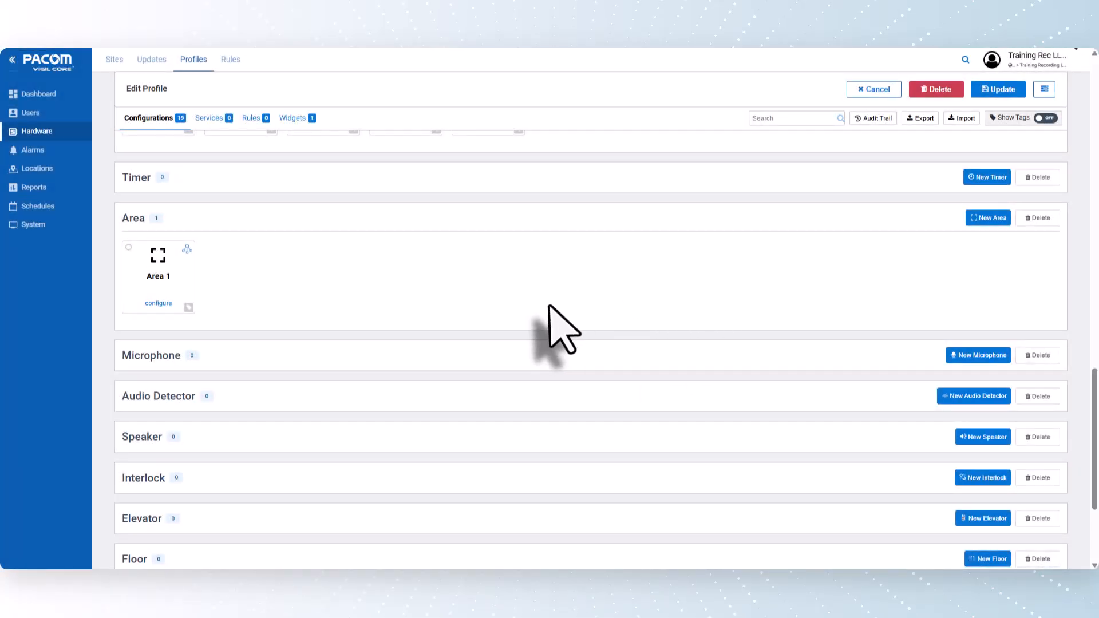
- Rename Area 1 to Front Office and give it the description Front Office Bld 1
click(158, 304)
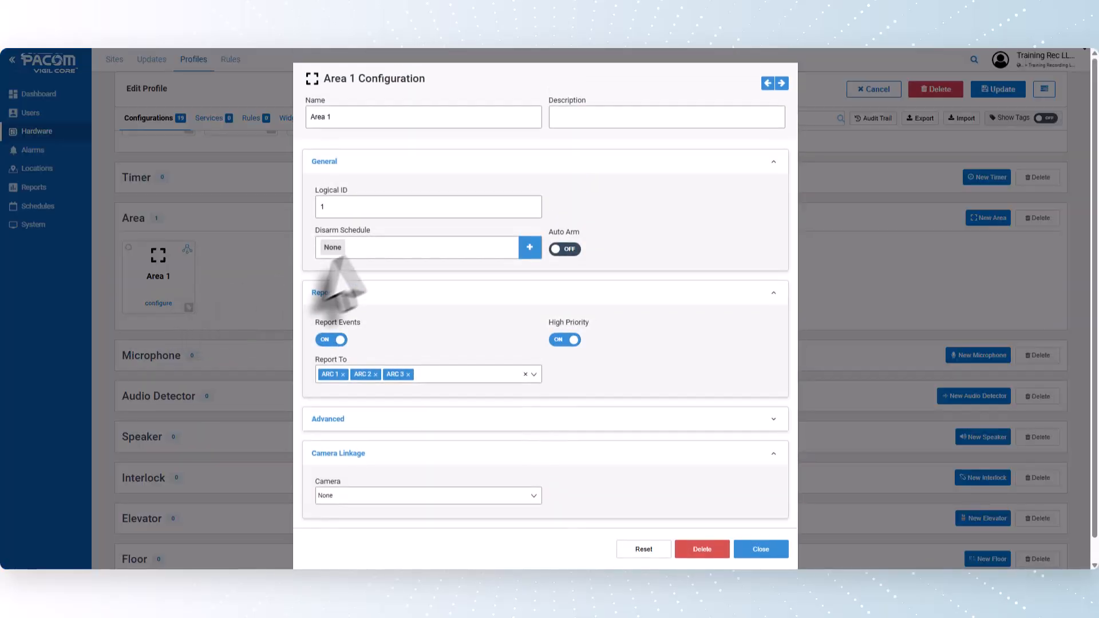
drag(338, 121, 272, 122)
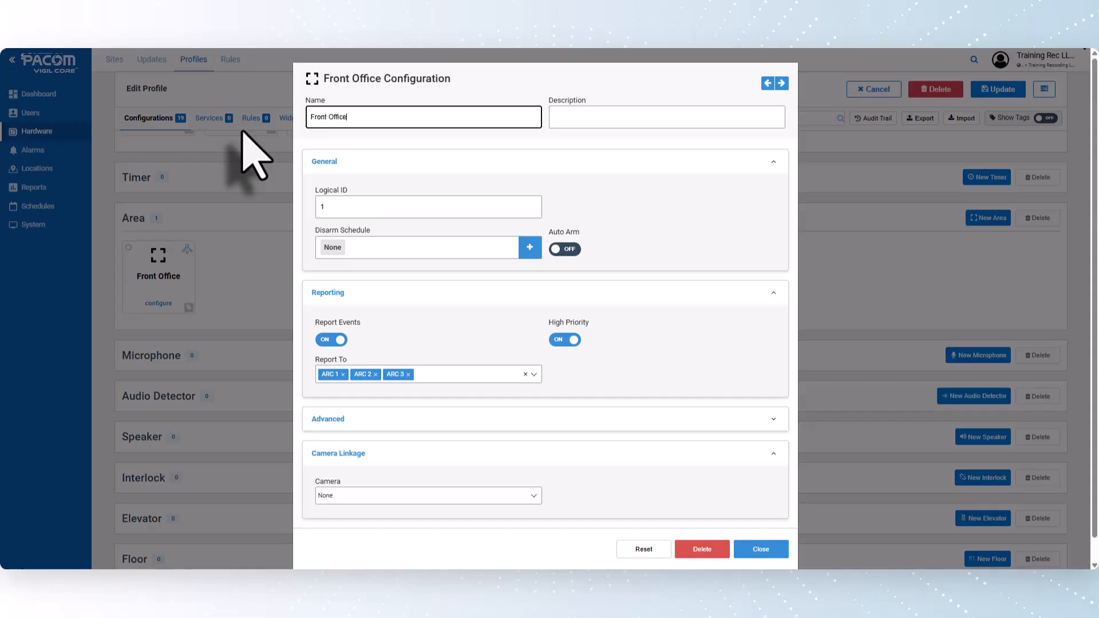
text(Front Office)
click(570, 116)
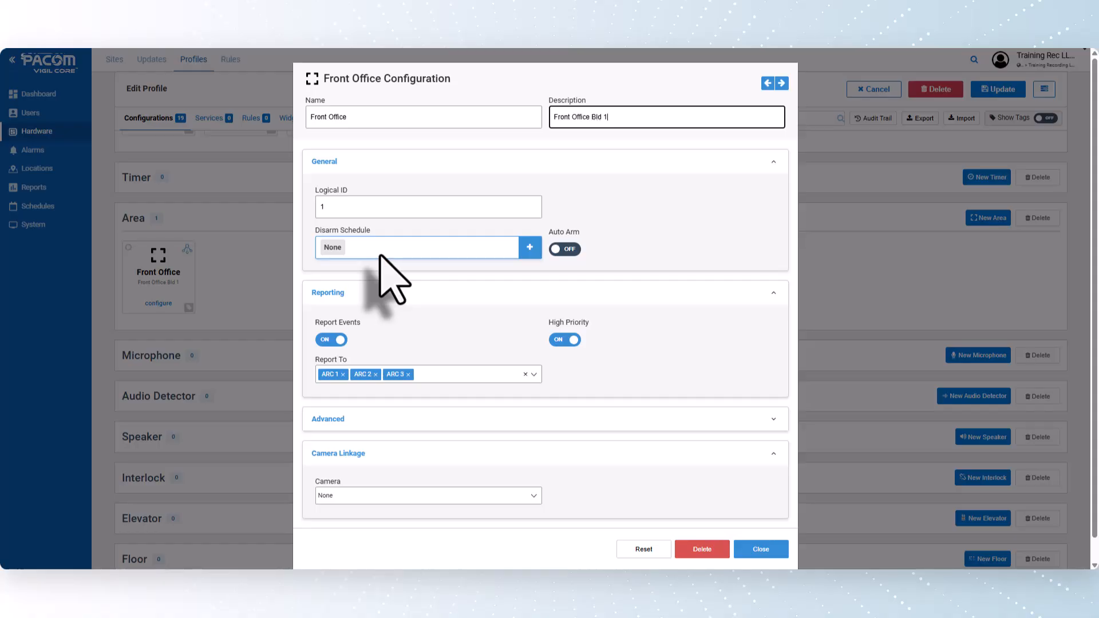
- Examine the available disarm schedules and the Report To choices for the Front Office area without changing them
click(530, 248)
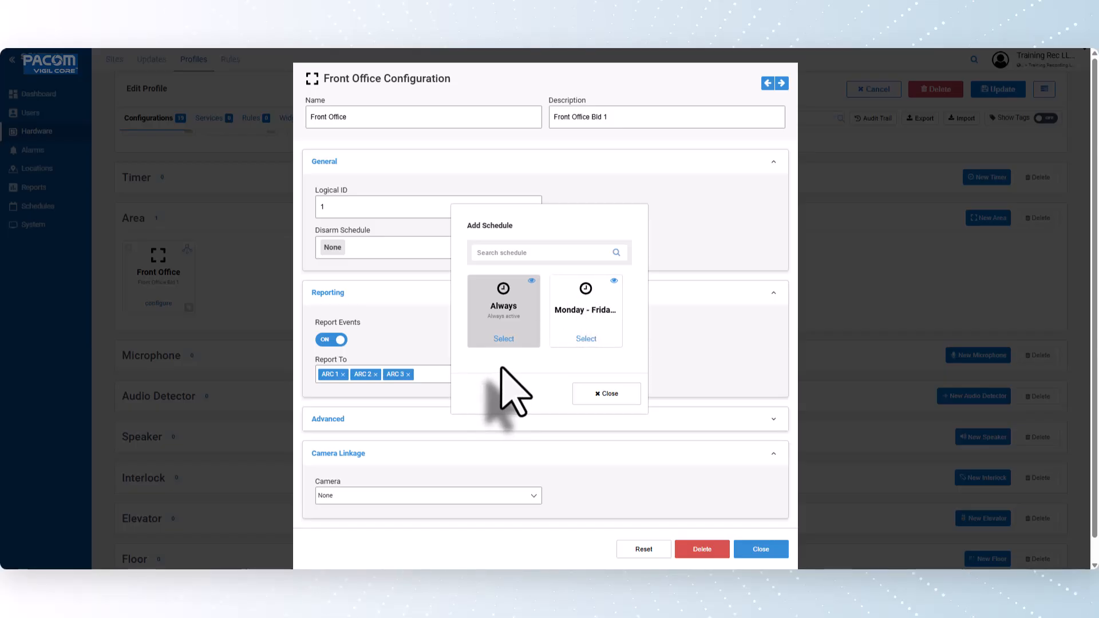
click(609, 394)
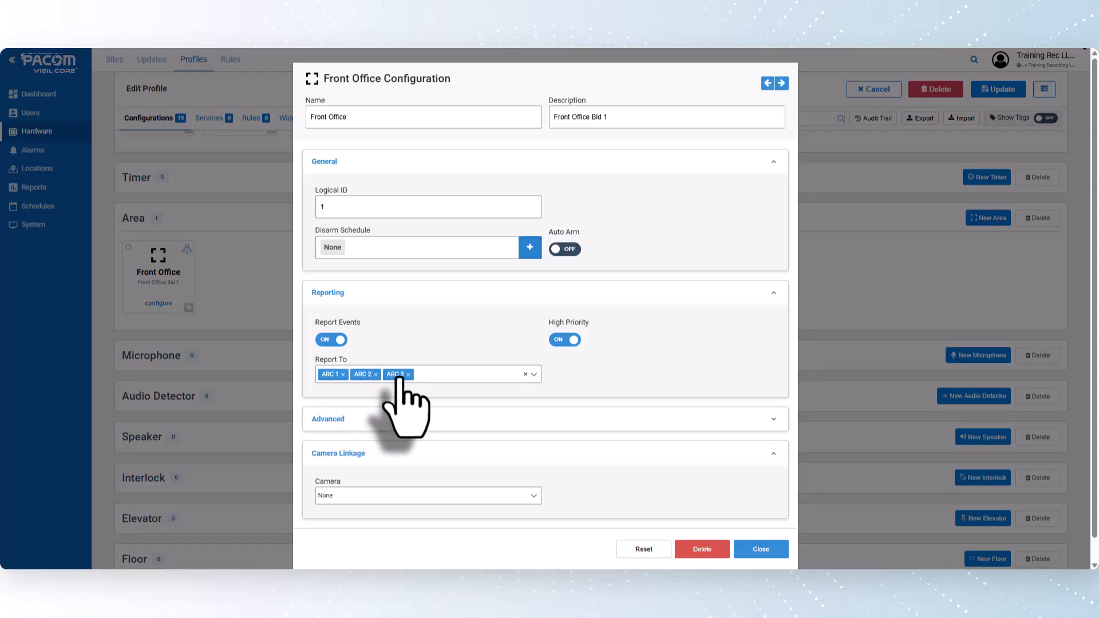
click(532, 375)
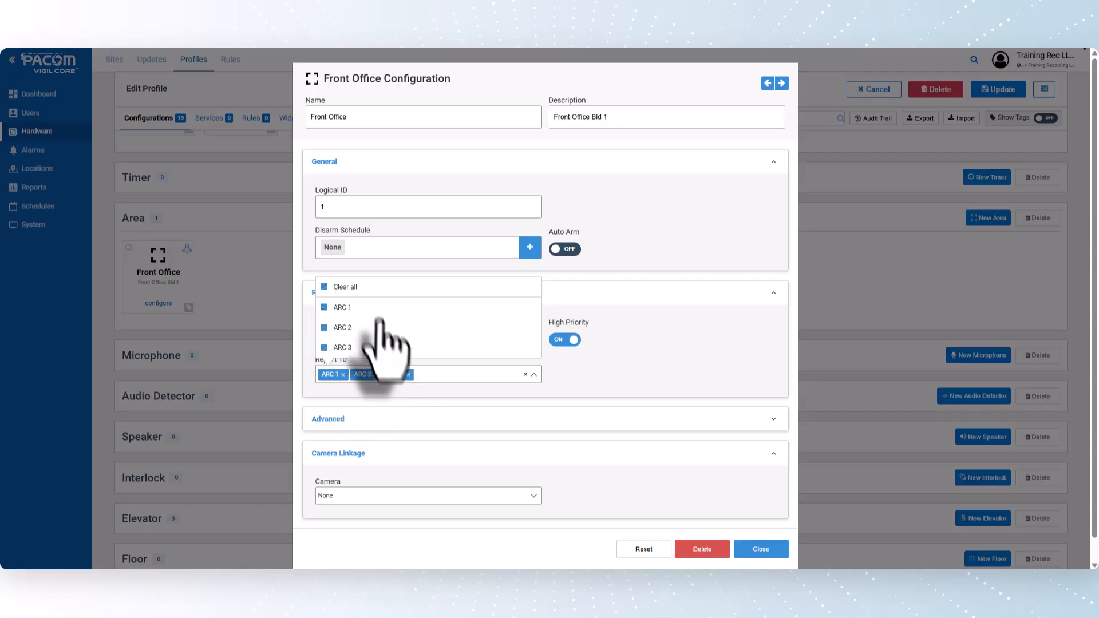
click(595, 378)
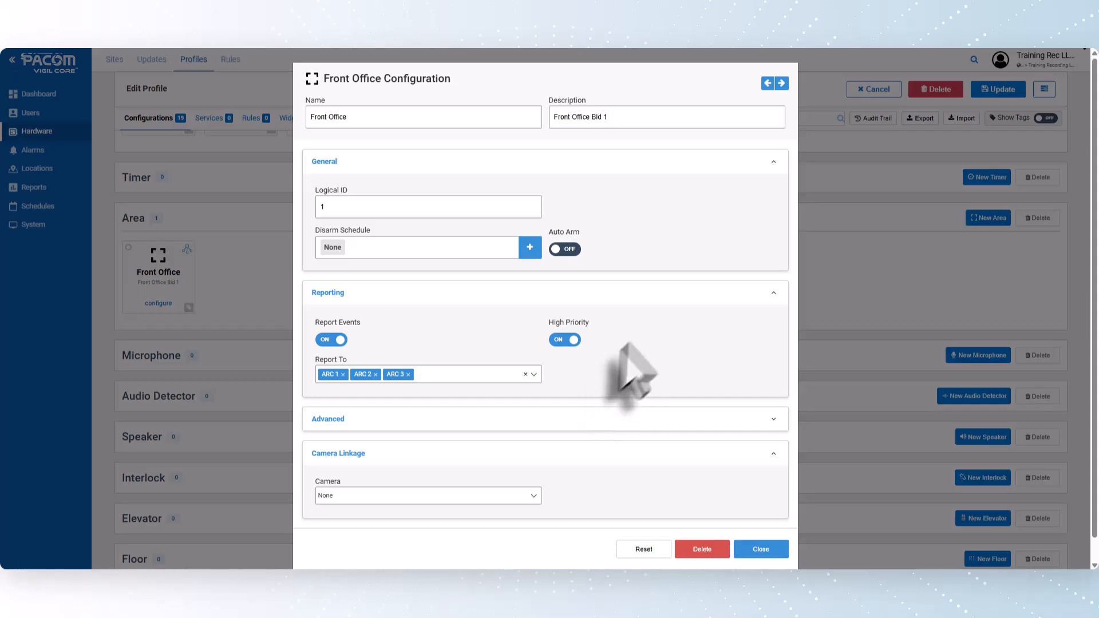
- Expand the Front Office area's advanced settings and examine the Dual User Mode options, leaving the selection as it is
scroll(681, 375, down, 1)
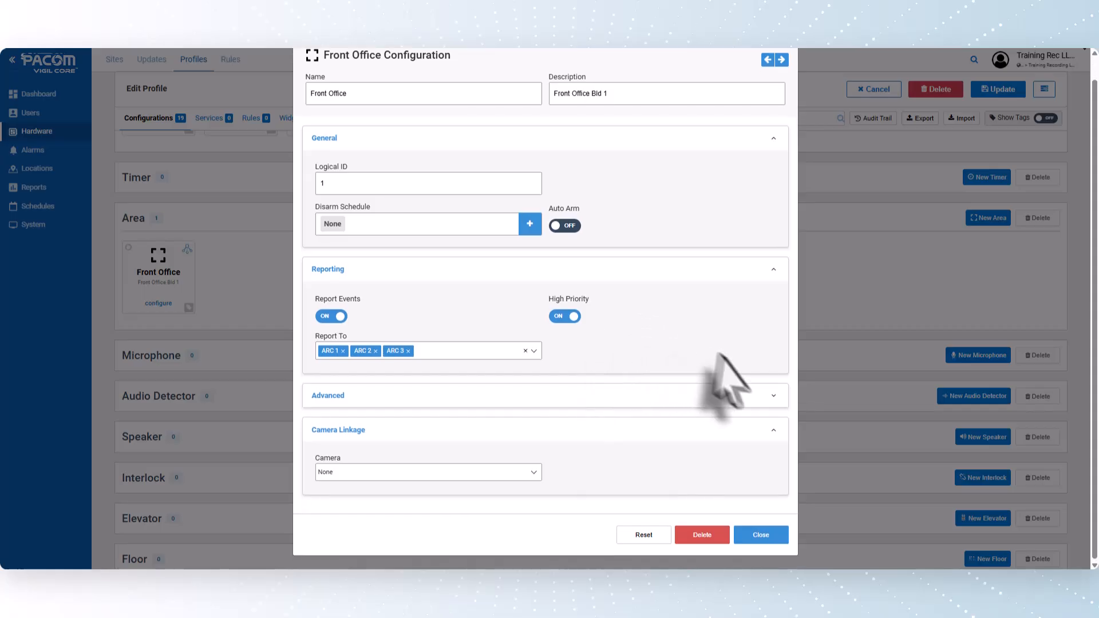
click(775, 398)
scroll(733, 384, down, 4)
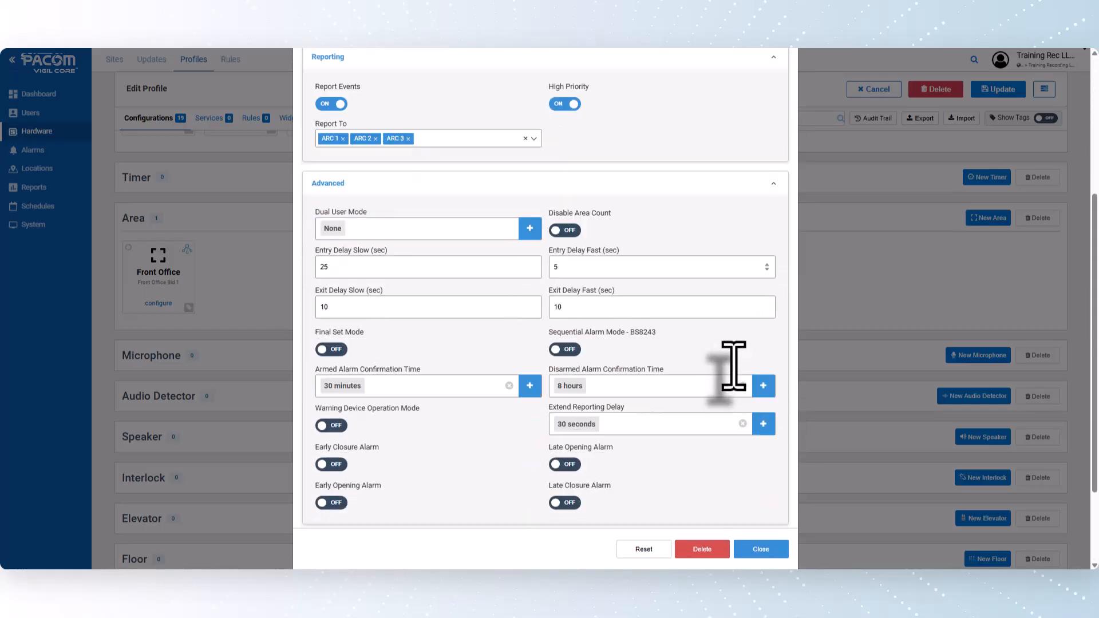
scroll(734, 369, down, 1)
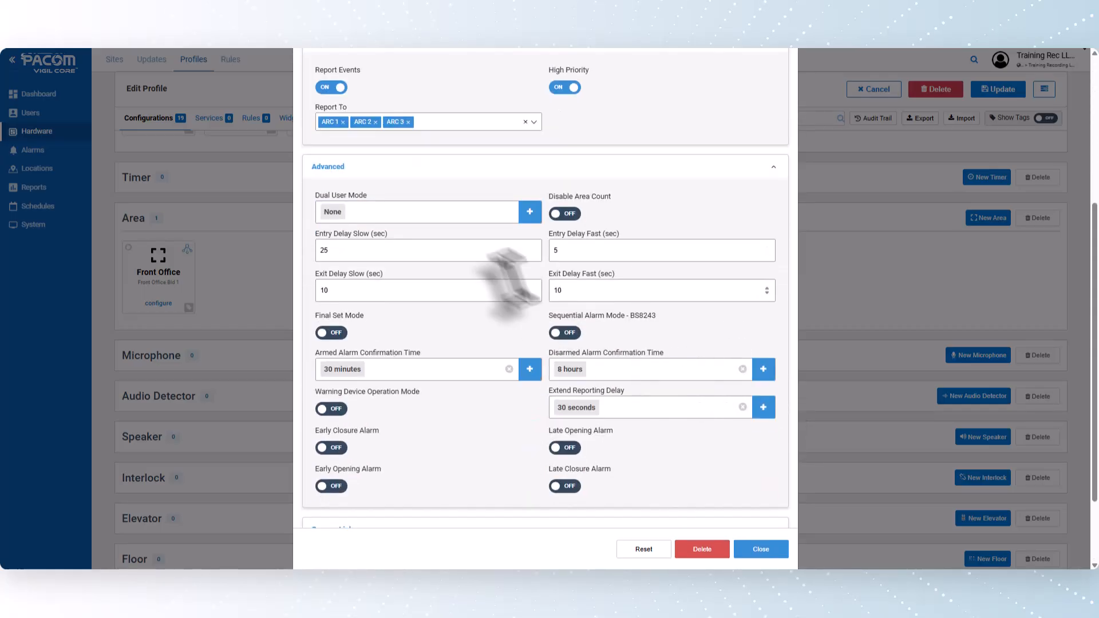
click(529, 213)
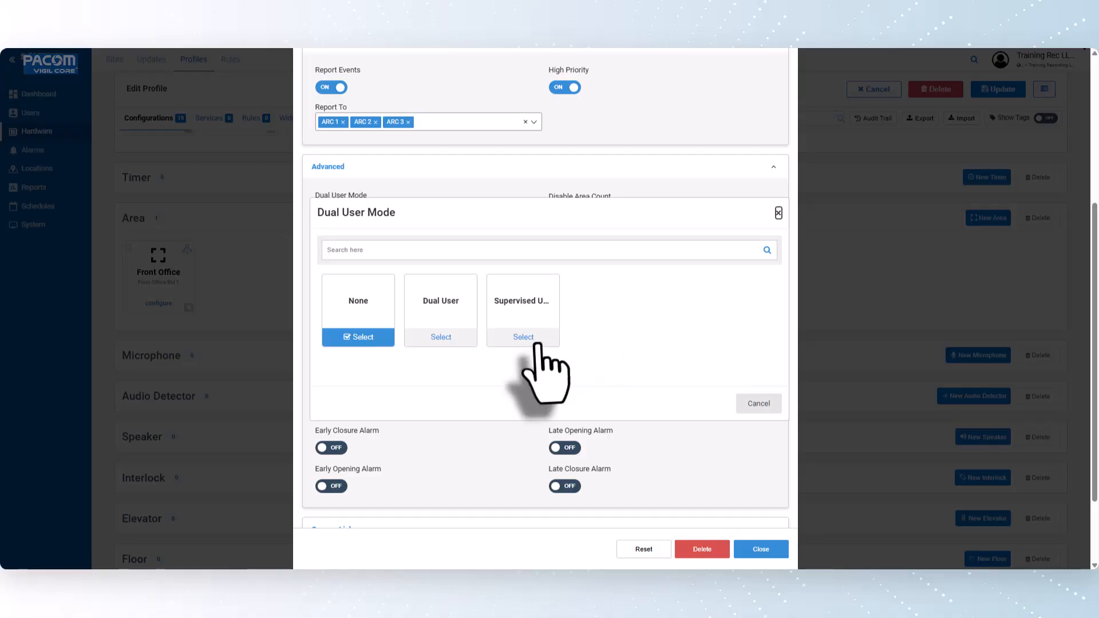
click(750, 404)
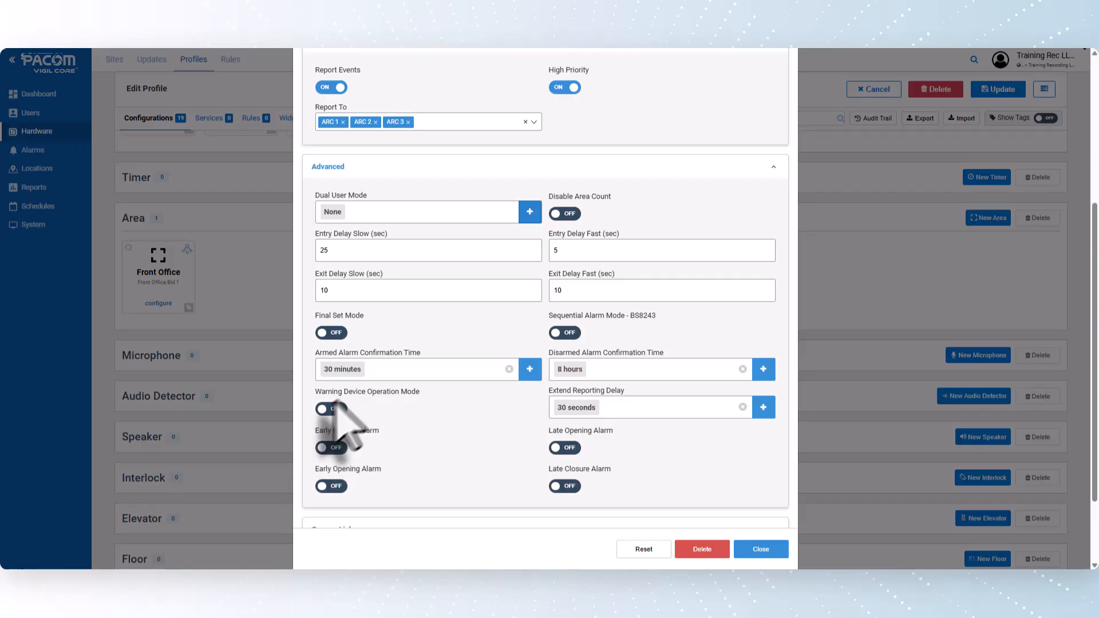
- Review the remaining advanced settings and the camera linkage, and close the Front Office area configuration
scroll(422, 406, down, 1)
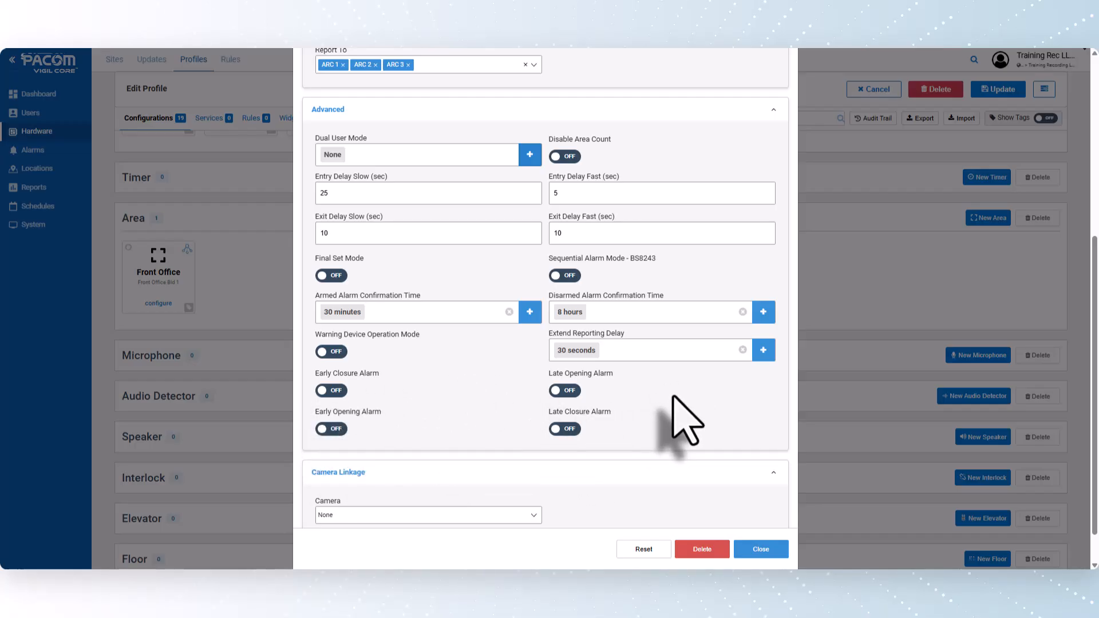
scroll(673, 395, down, 1)
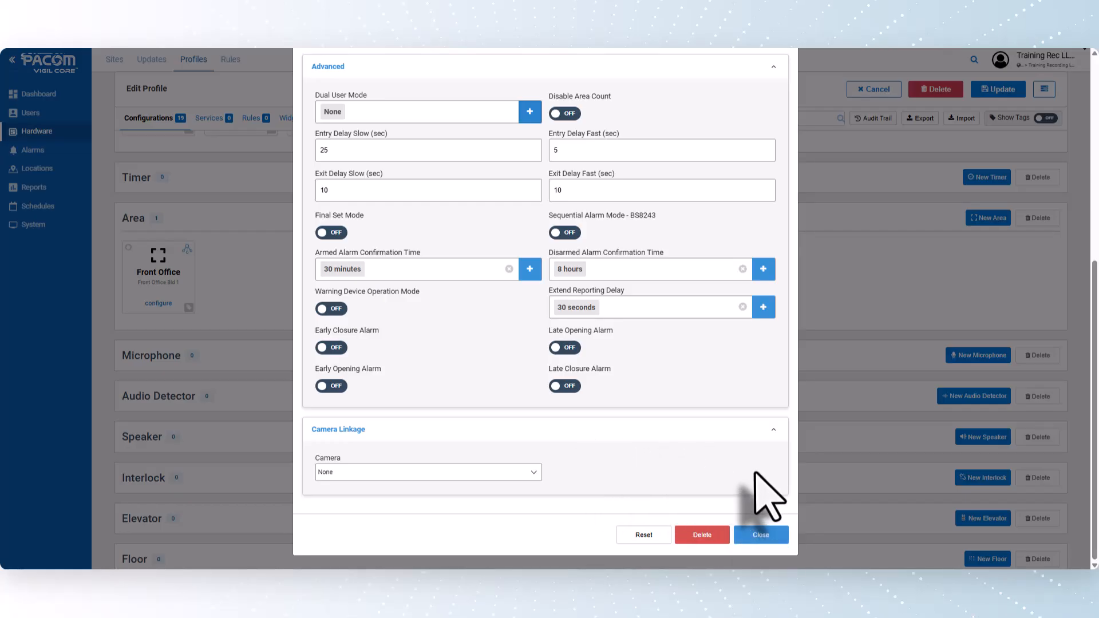
scroll(762, 487, up, 3)
scroll(764, 495, down, 3)
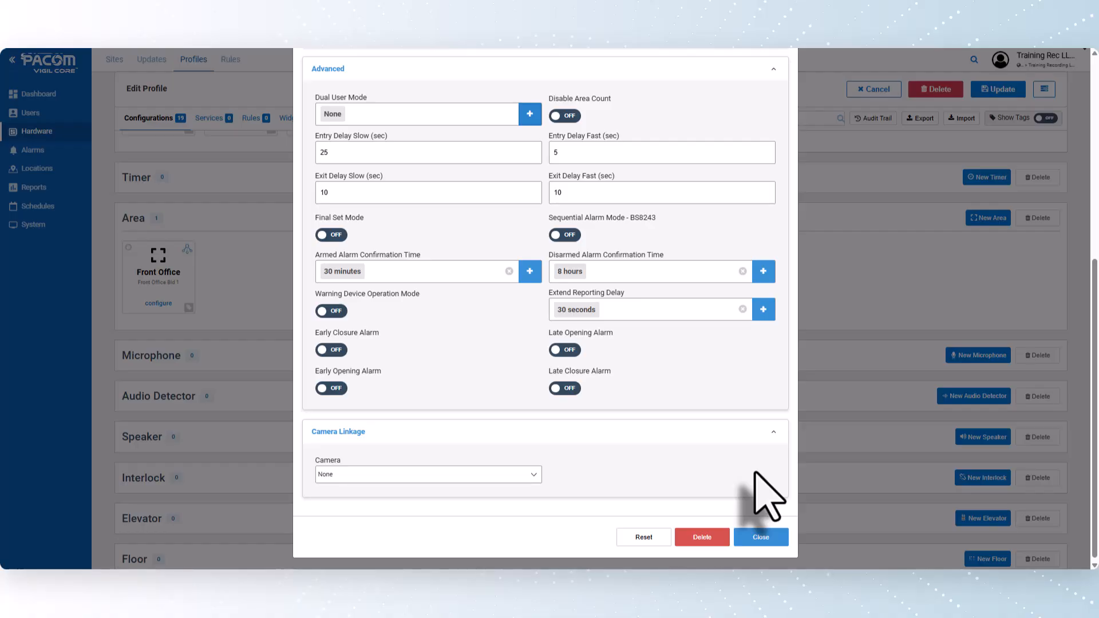
click(765, 538)
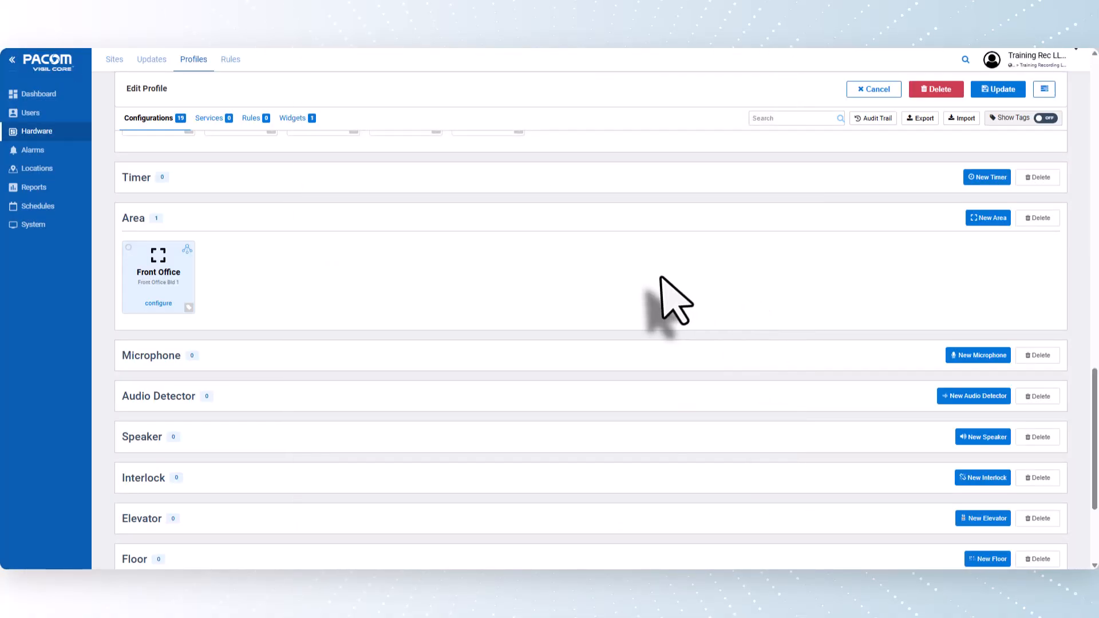